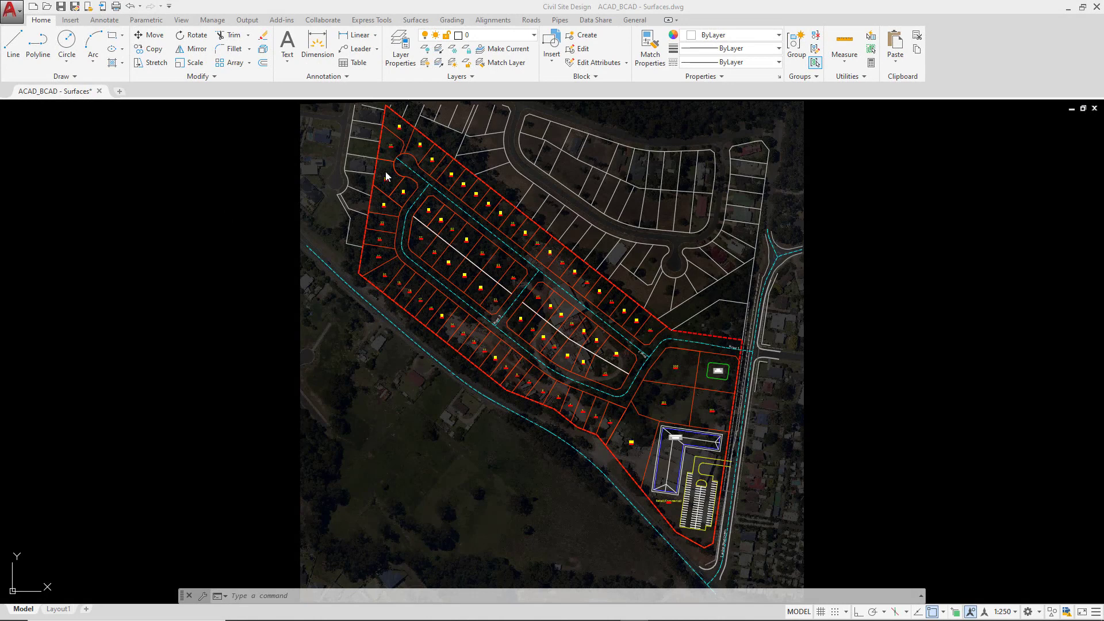
# Review the saved layer states without applying any, then bring up the Surfaces ribbon tools
pyautogui.click(471, 78)
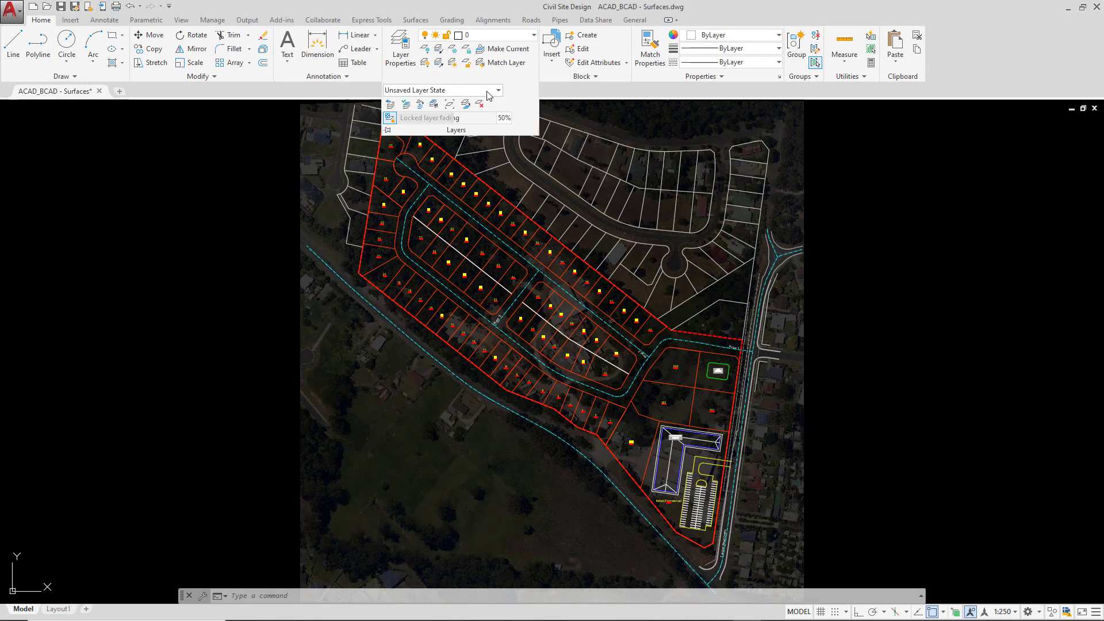
pyautogui.click(498, 90)
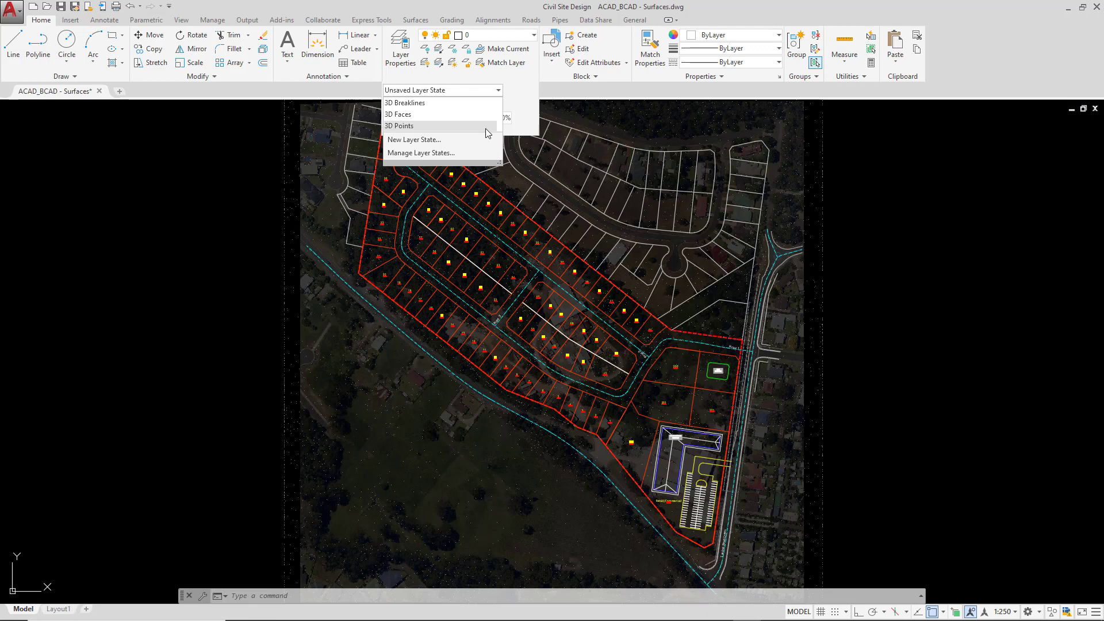
pyautogui.click(248, 198)
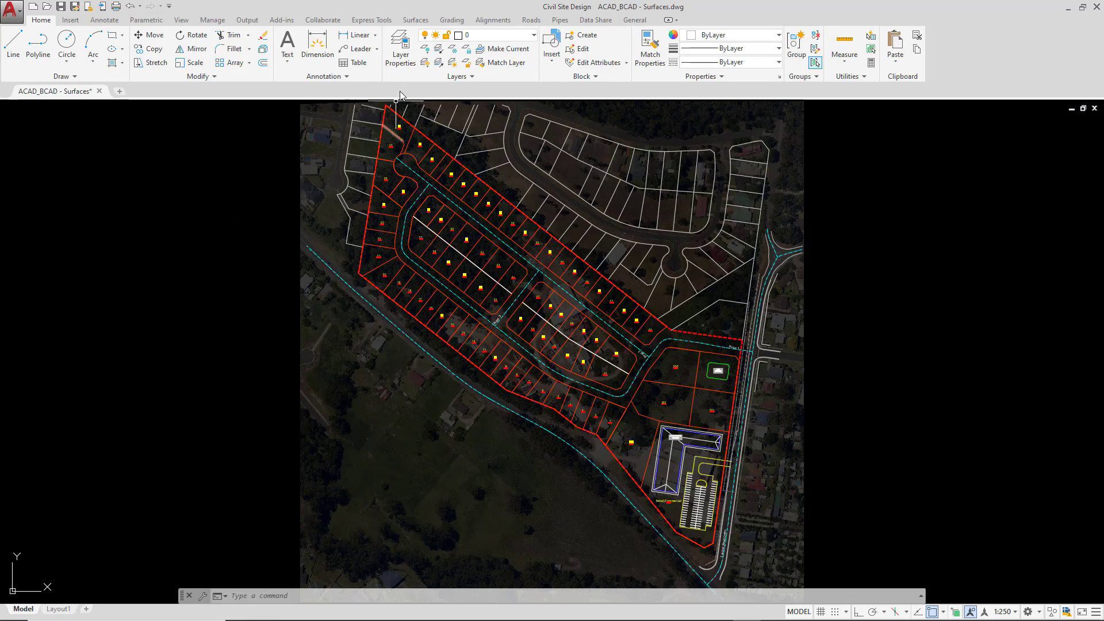
pyautogui.click(422, 23)
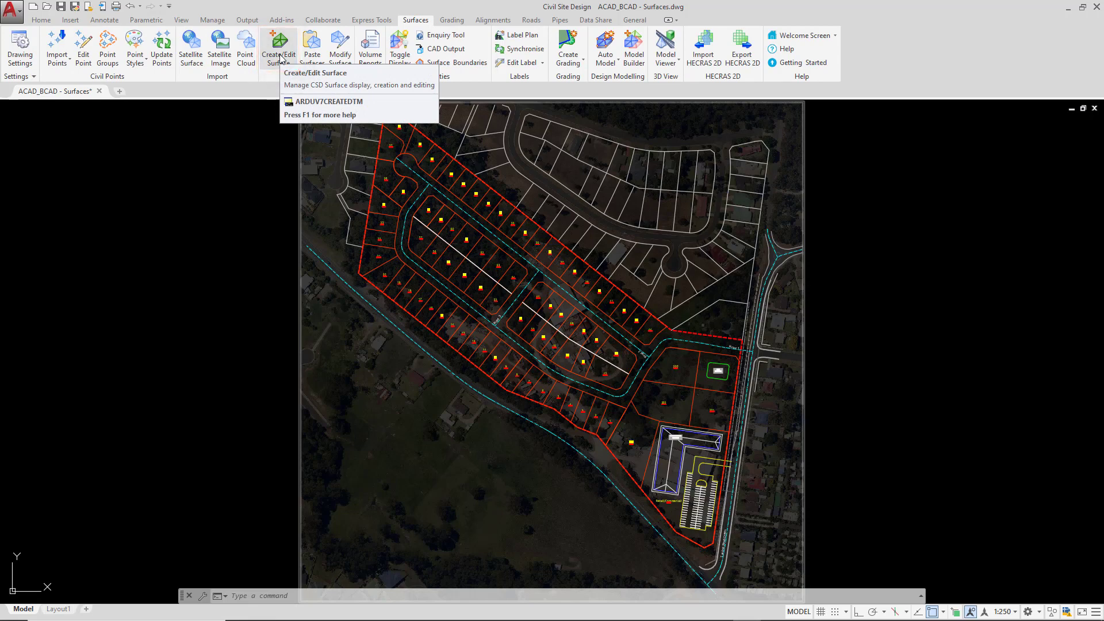
# After a brief look at Roads, start Create/Edit Surface so the 'Surface1' name prompt appears
pyautogui.click(530, 21)
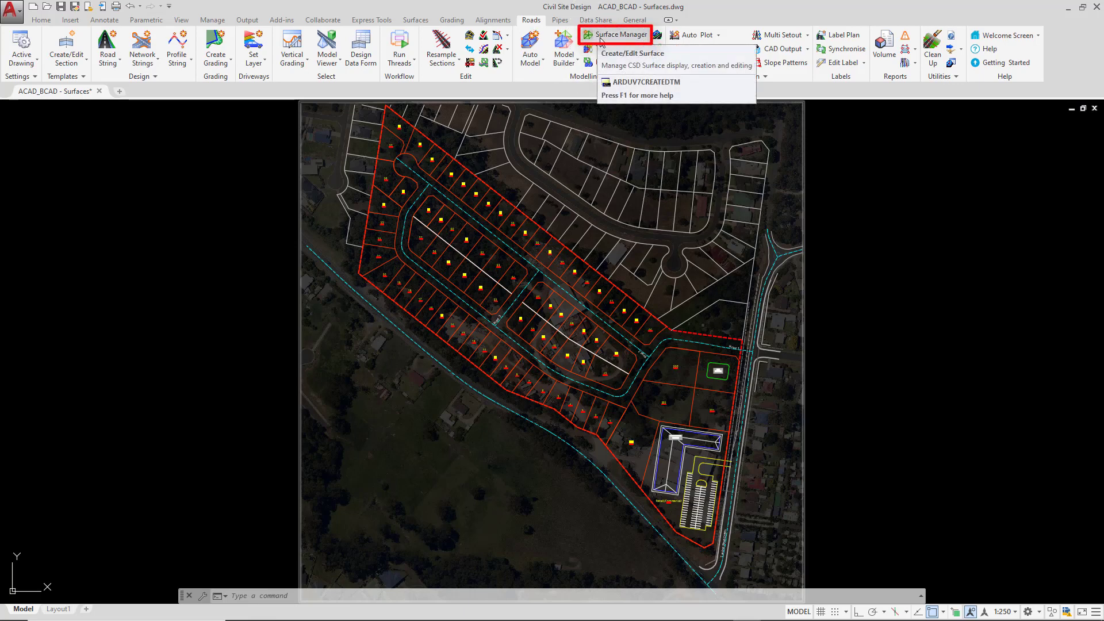
pyautogui.click(415, 21)
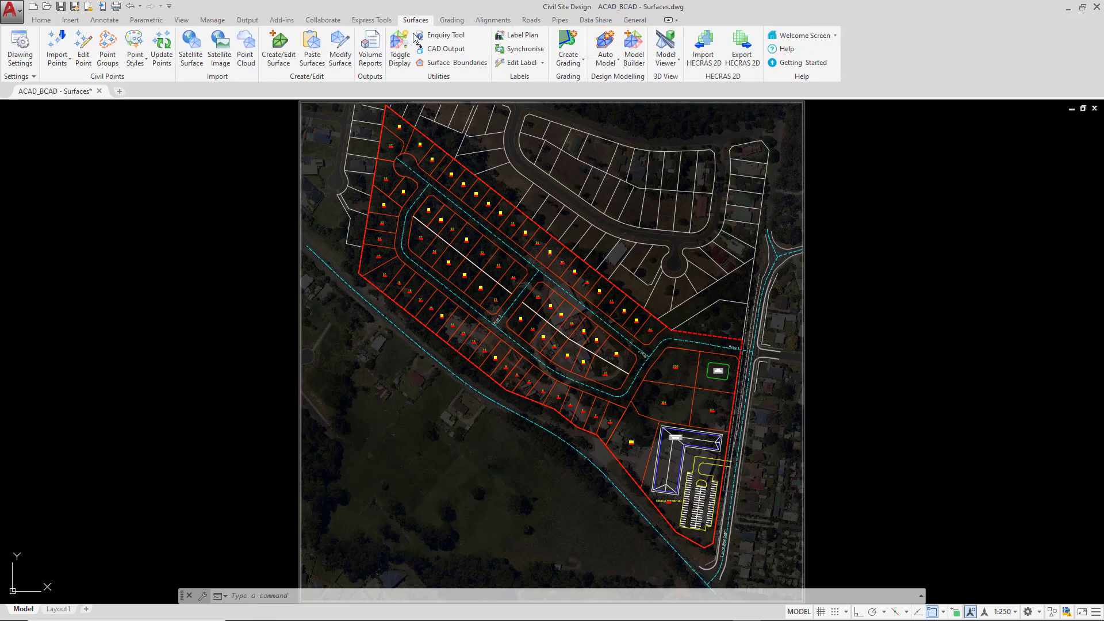
pyautogui.click(281, 50)
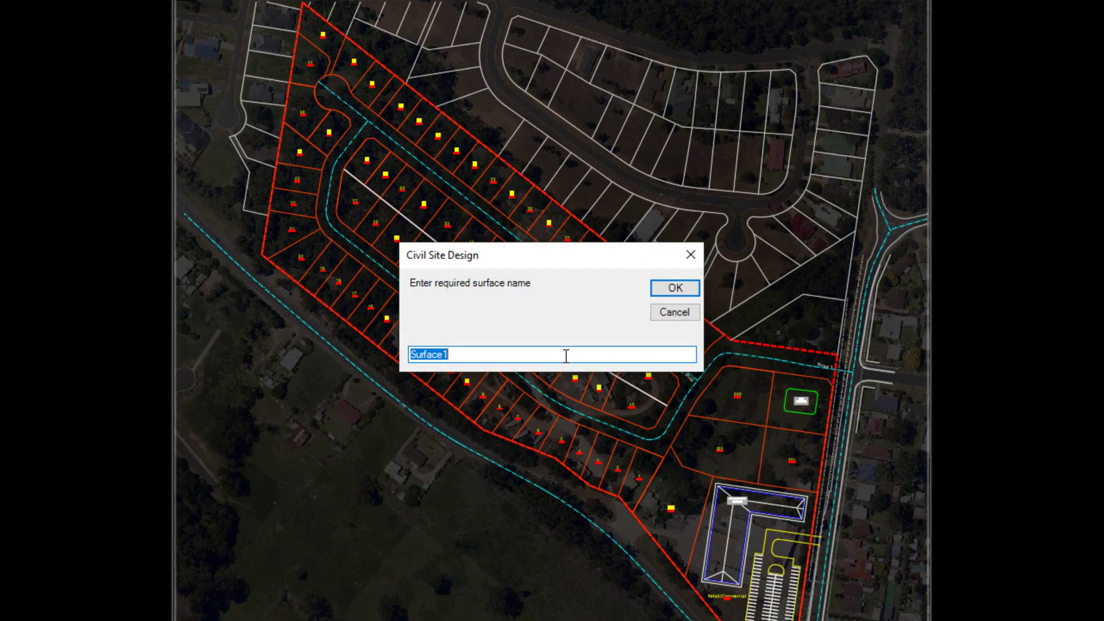
# Name the new surface 'NS', confirm it, and centre its Create/Edit Surface window
pyautogui.write('NS')
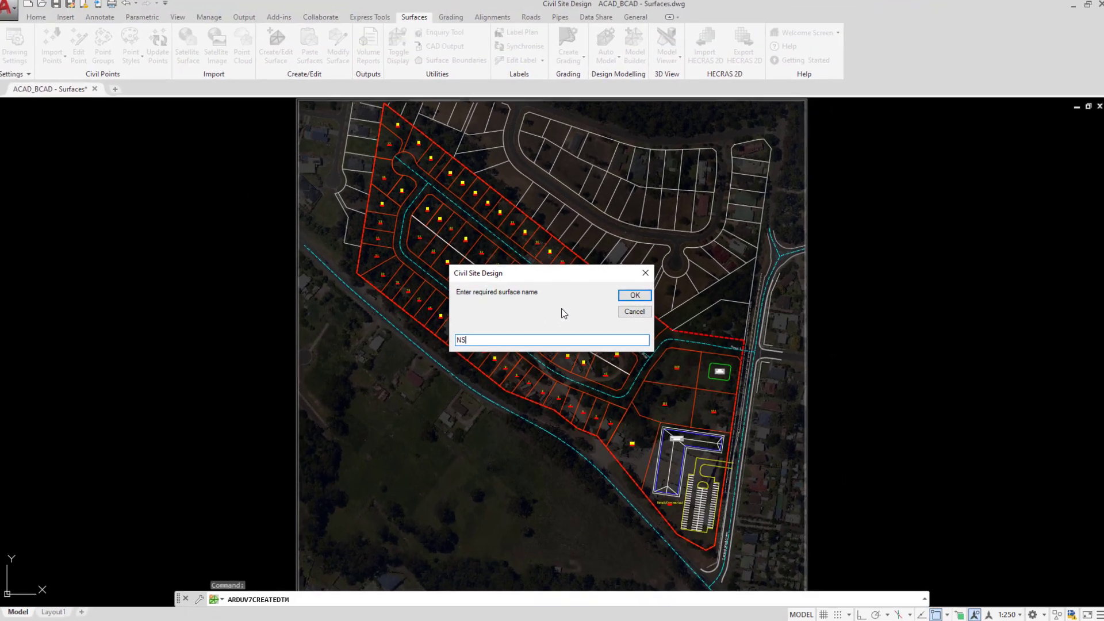
pyautogui.click(635, 295)
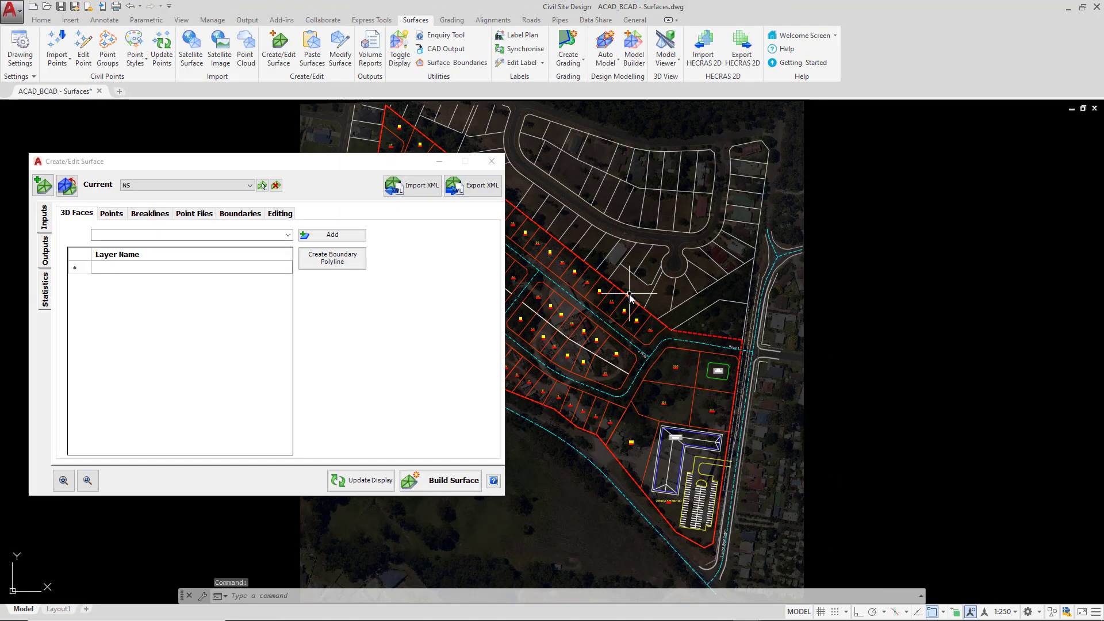
pyautogui.moveTo(336, 167); pyautogui.dragTo(629, 190)
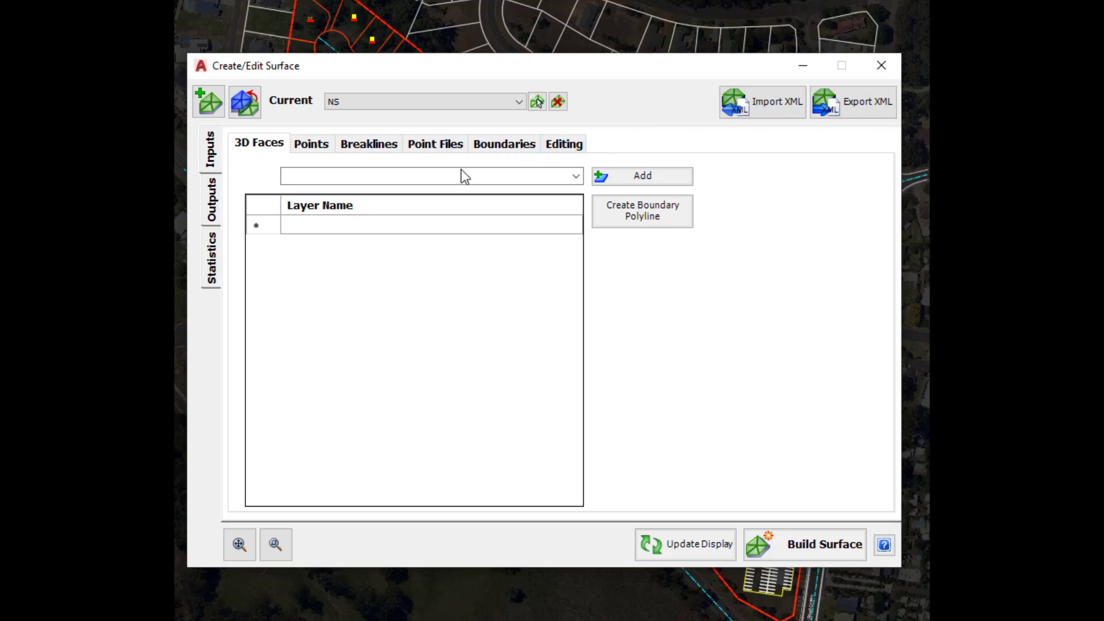
pyautogui.click(214, 203)
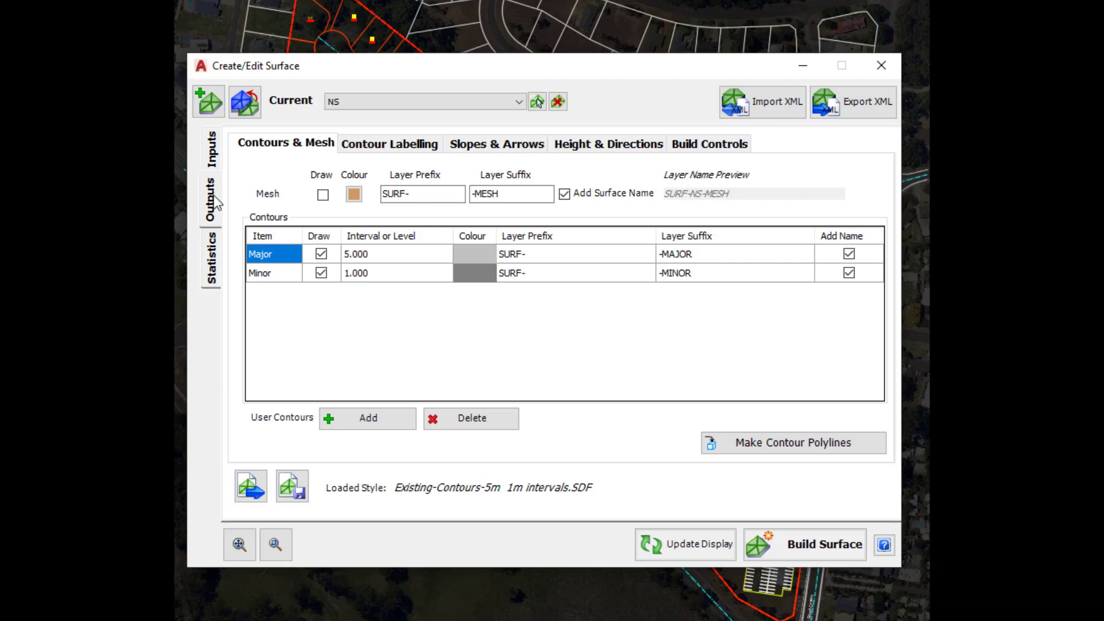
pyautogui.click(215, 246)
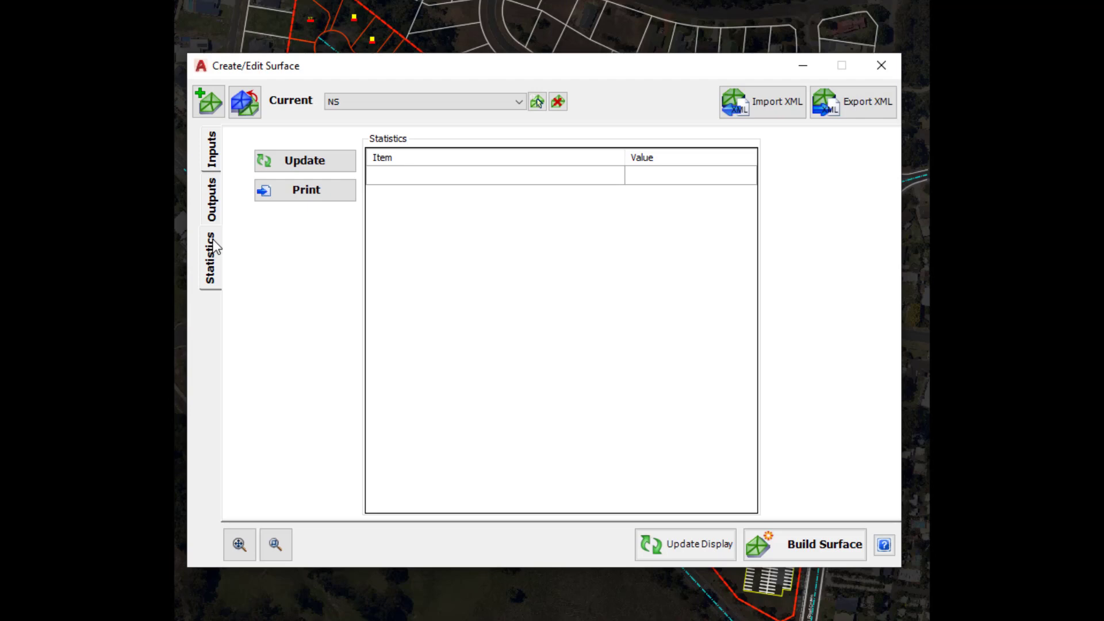
pyautogui.click(215, 155)
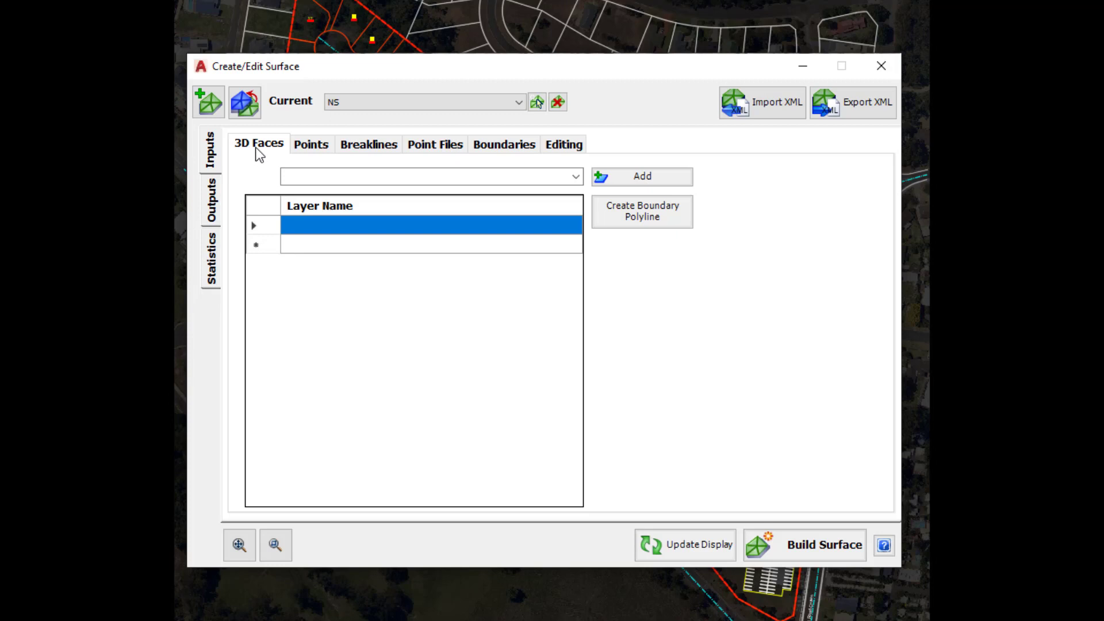
# Glance at the Points and Breaklines inputs, then list the layers available for 3D Faces
pyautogui.click(316, 147)
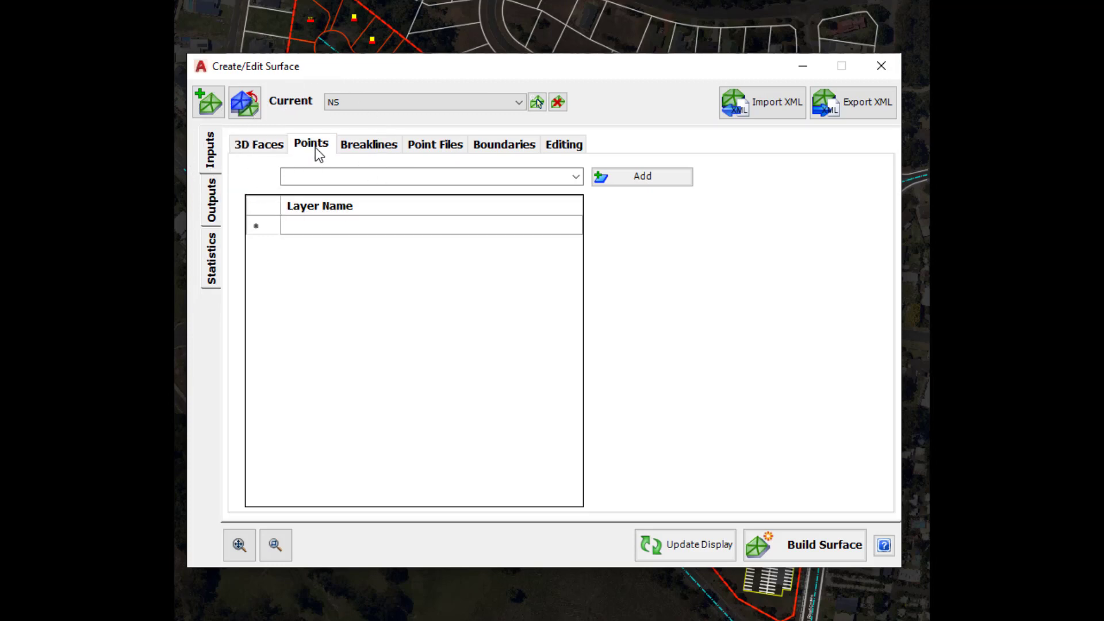
pyautogui.click(353, 143)
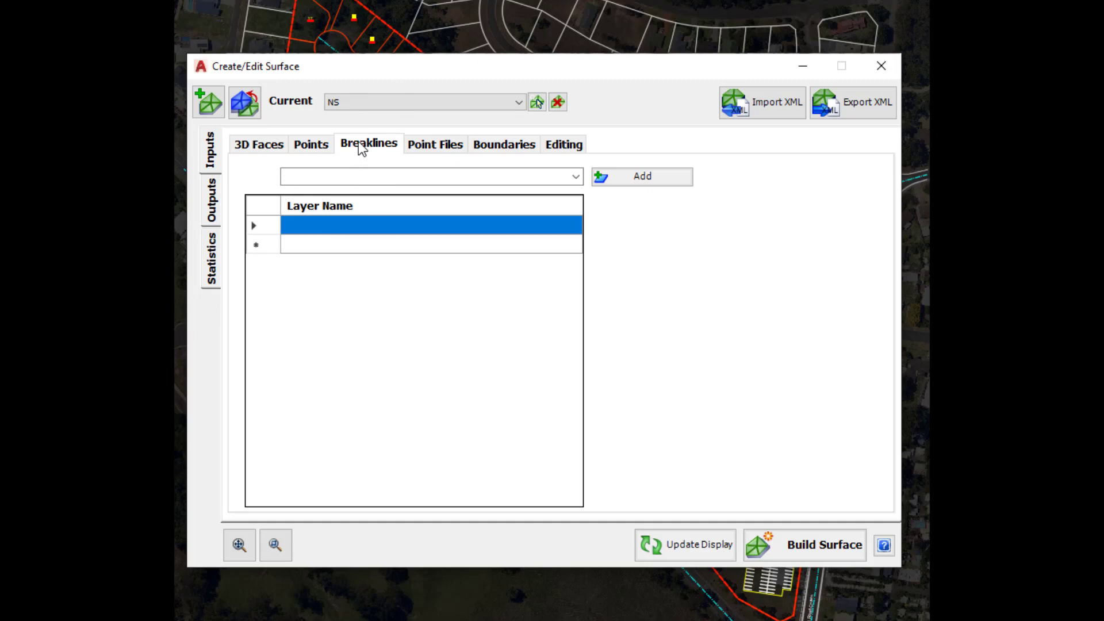
pyautogui.click(256, 144)
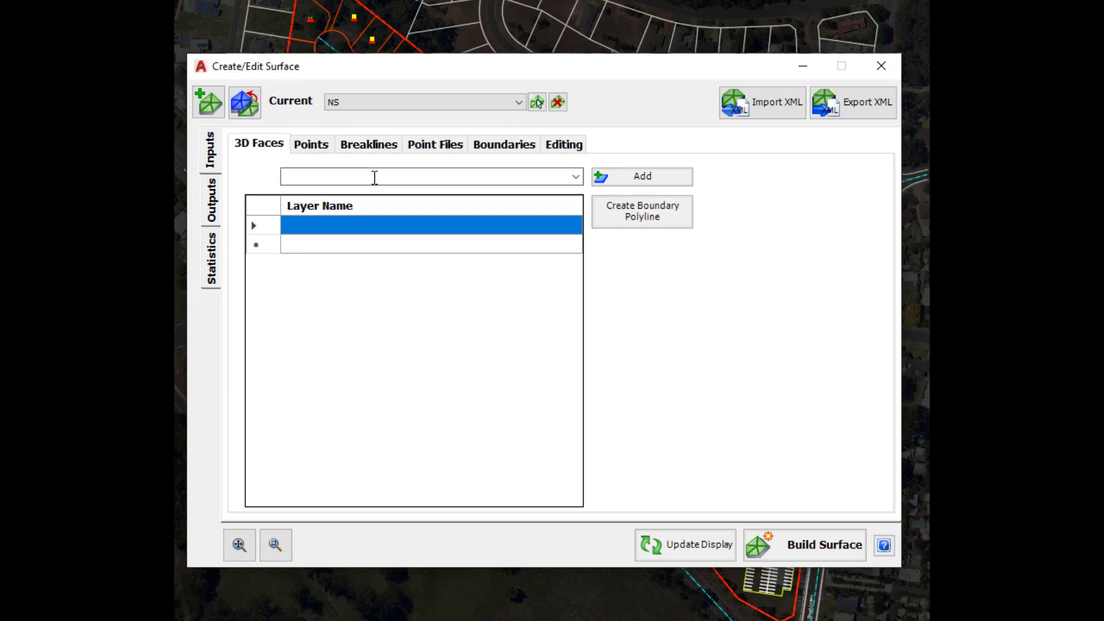
pyautogui.click(578, 179)
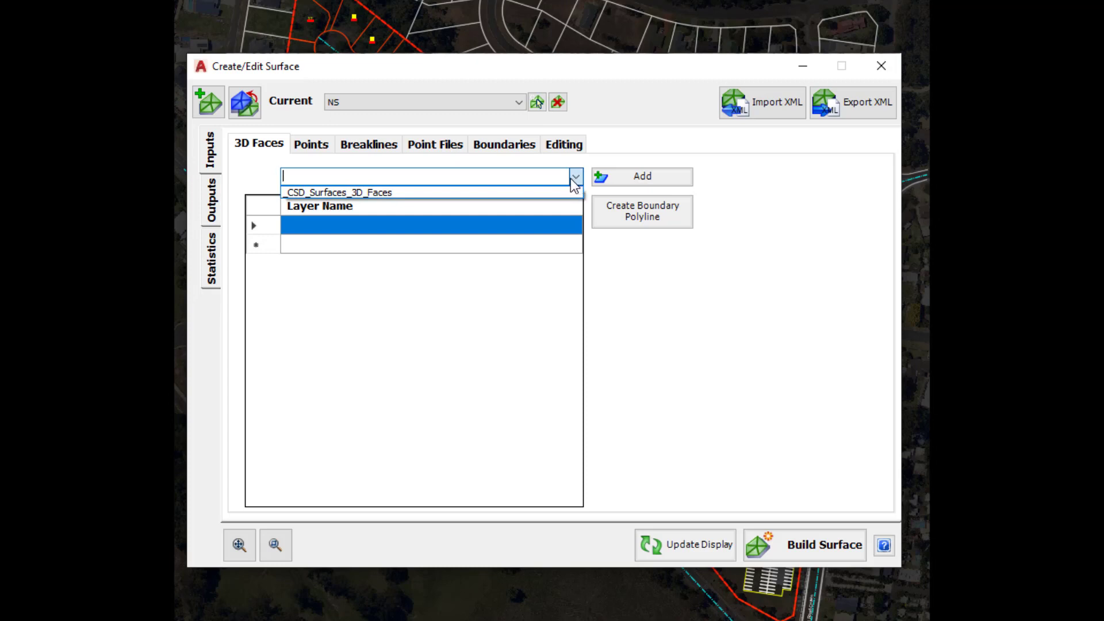
# Add _CSD_Surfaces_3D_Faces as a 3D Faces input, then browse the point layers without choosing
pyautogui.click(356, 193)
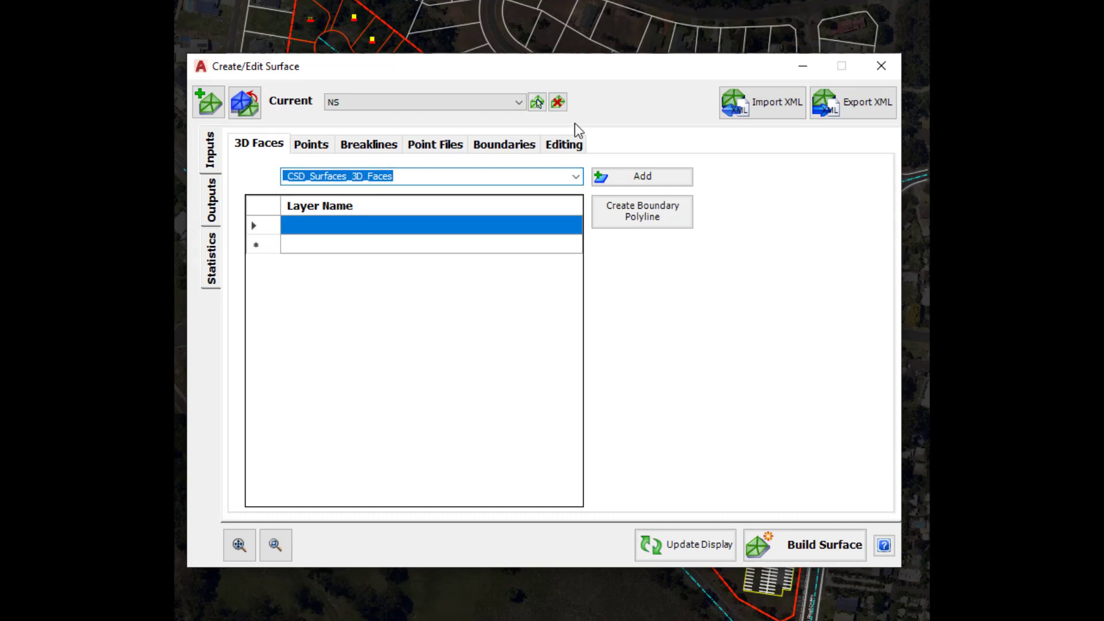
pyautogui.click(635, 176)
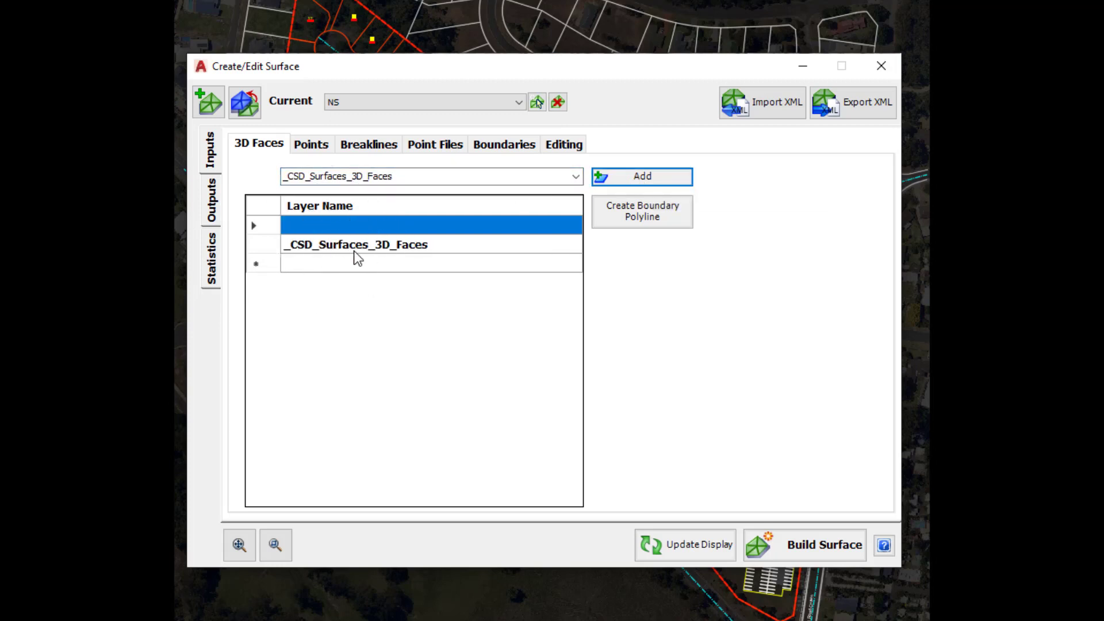
pyautogui.click(311, 145)
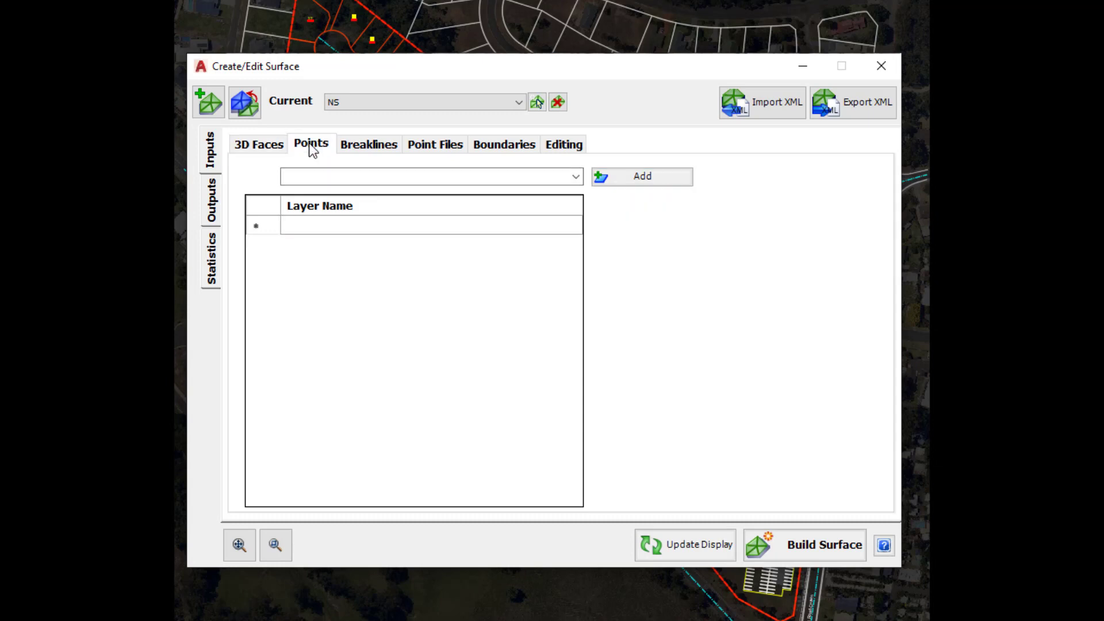
pyautogui.click(576, 177)
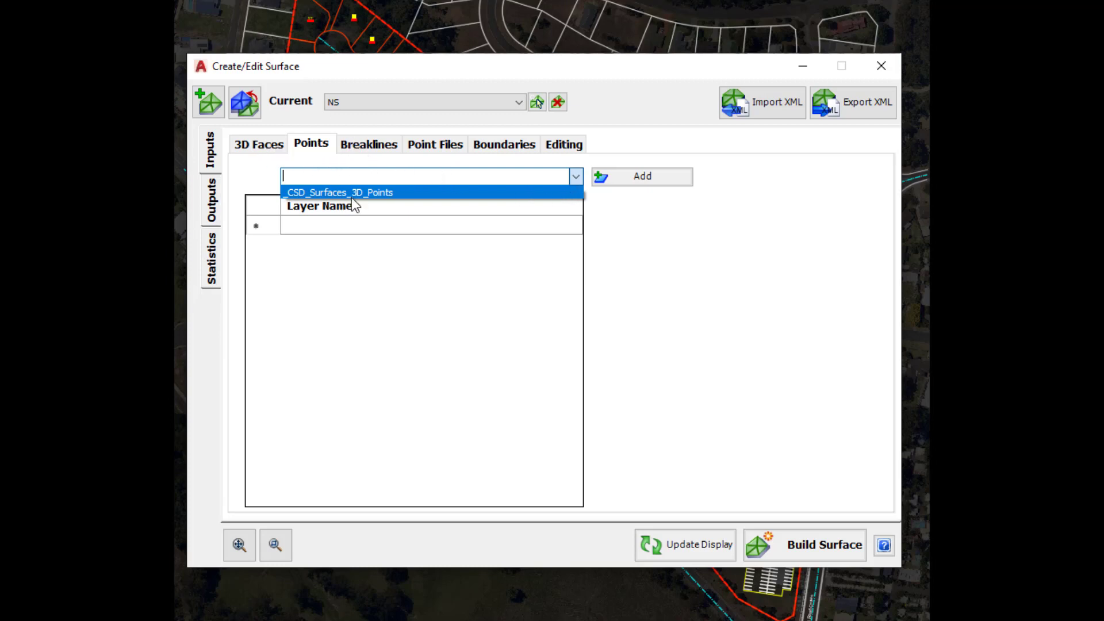
pyautogui.click(369, 155)
# Browse the breakline layers without choosing any, and confirm the Point Files list is empty
pyautogui.click(366, 149)
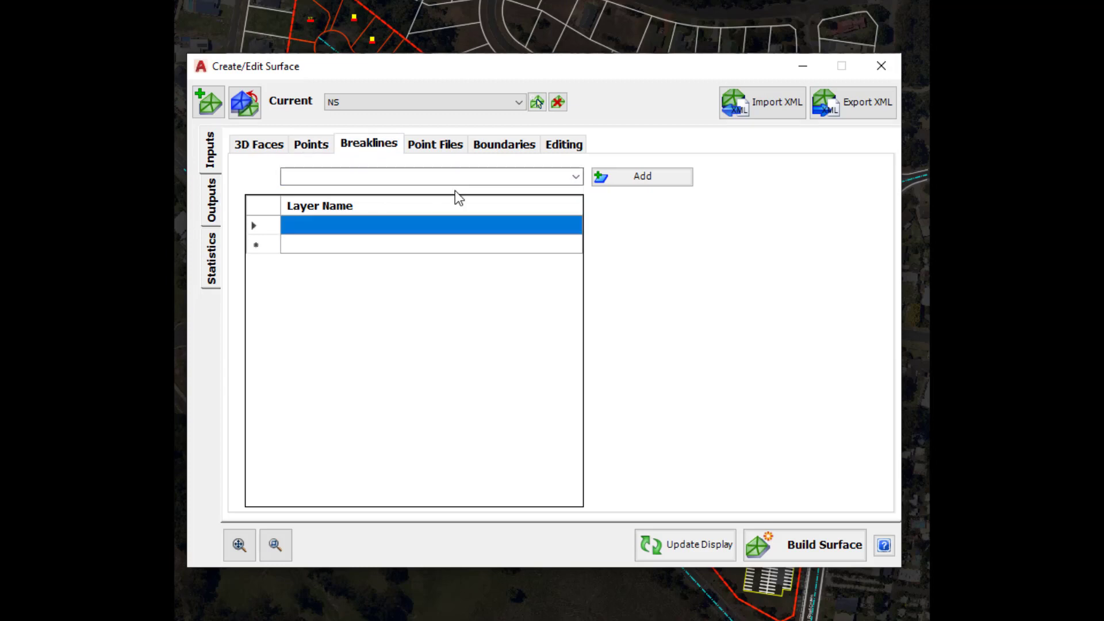
pyautogui.click(574, 178)
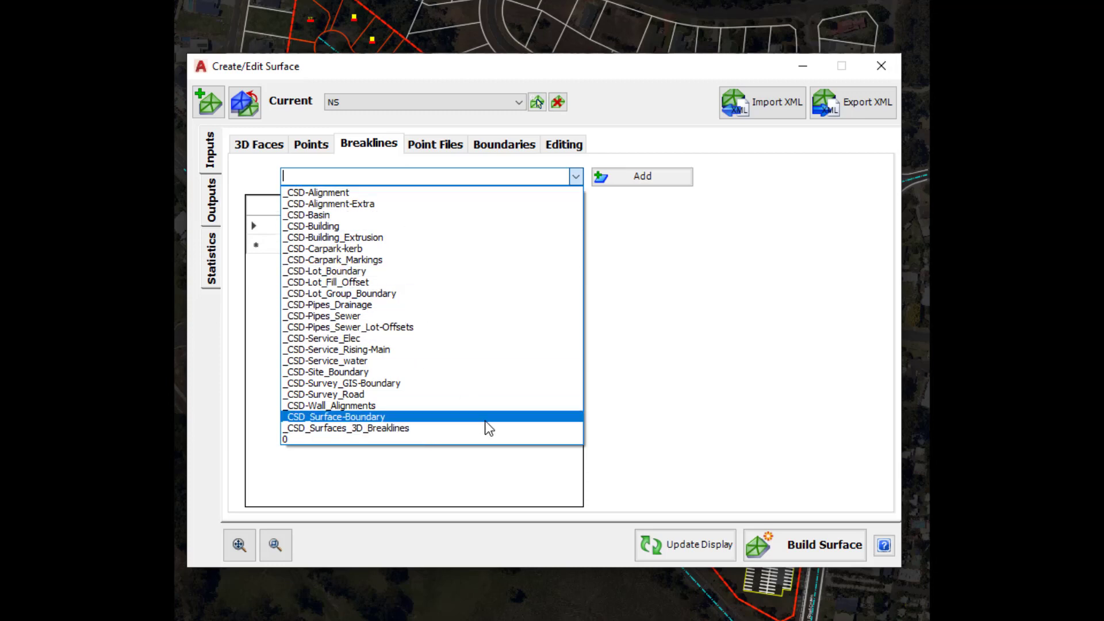
pyautogui.click(685, 273)
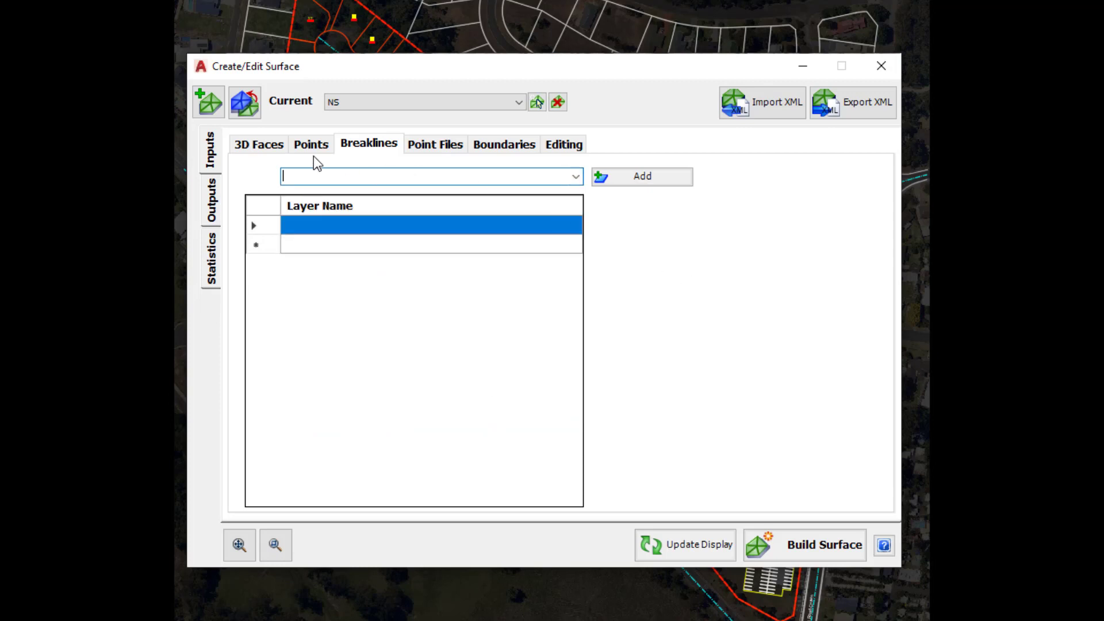
pyautogui.click(264, 146)
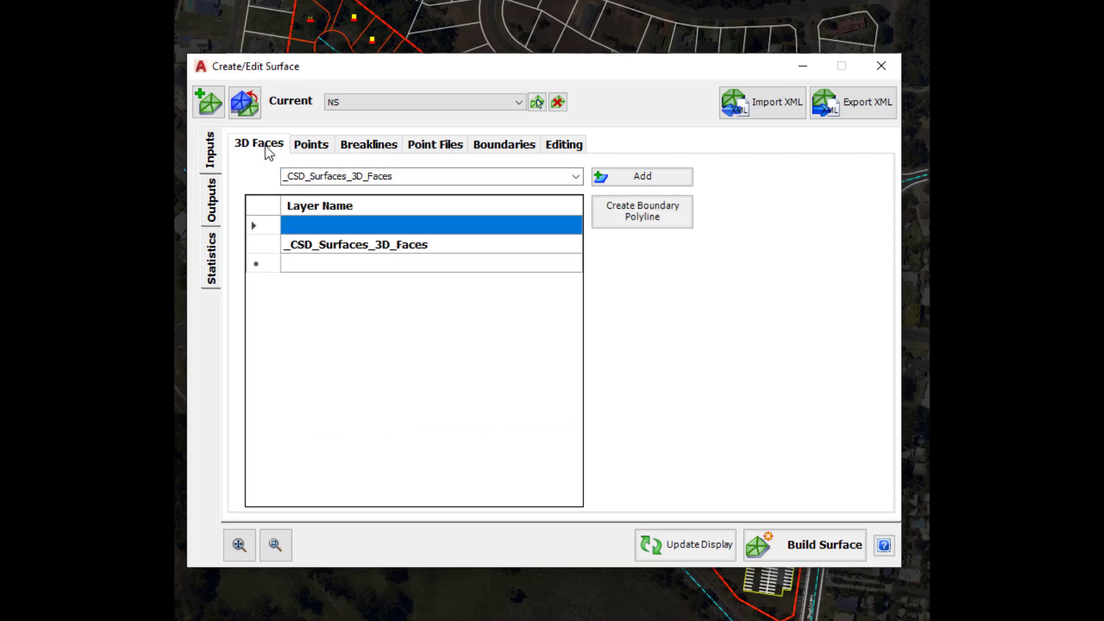
pyautogui.click(424, 148)
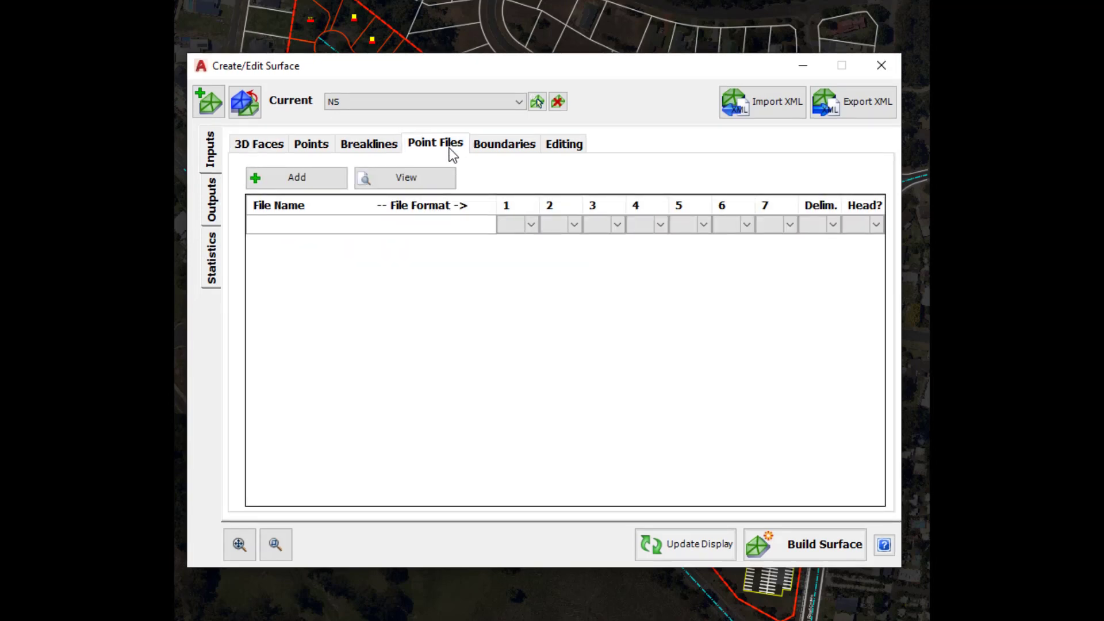
# Check the Boundaries and Editing inputs unchanged, and move the NS window aside to reveal the drawing
pyautogui.click(533, 225)
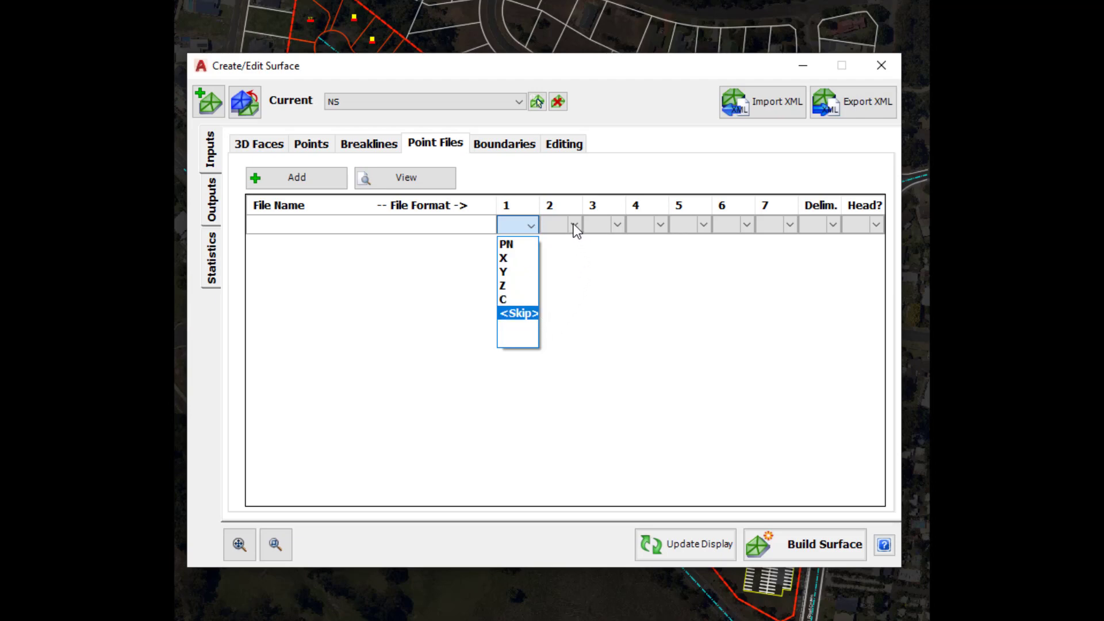
pyautogui.click(611, 286)
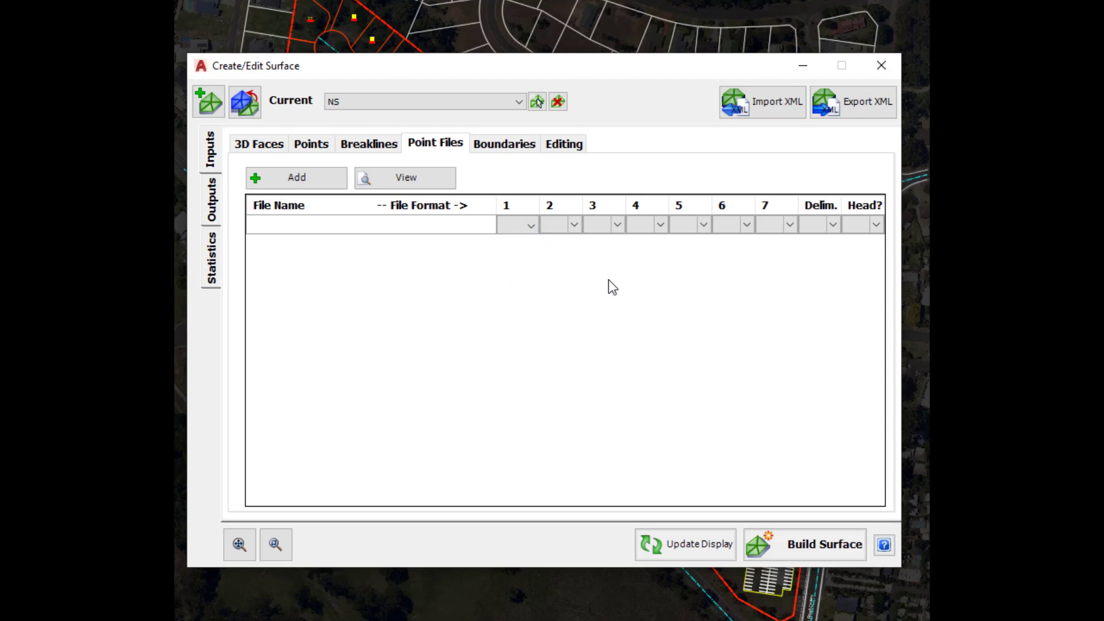
pyautogui.click(520, 148)
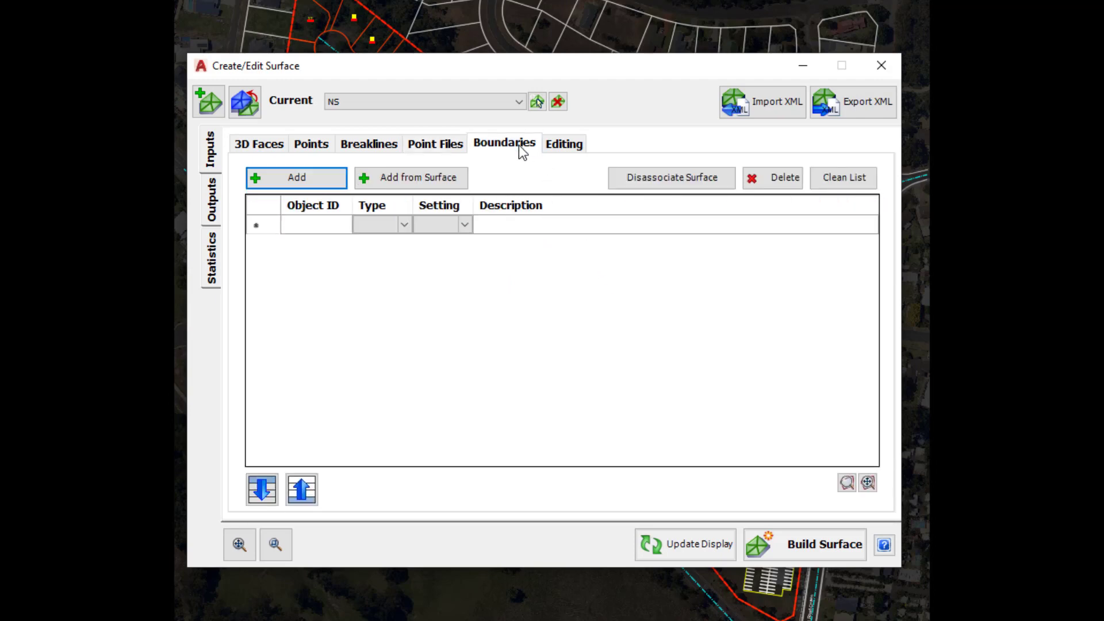
pyautogui.click(565, 145)
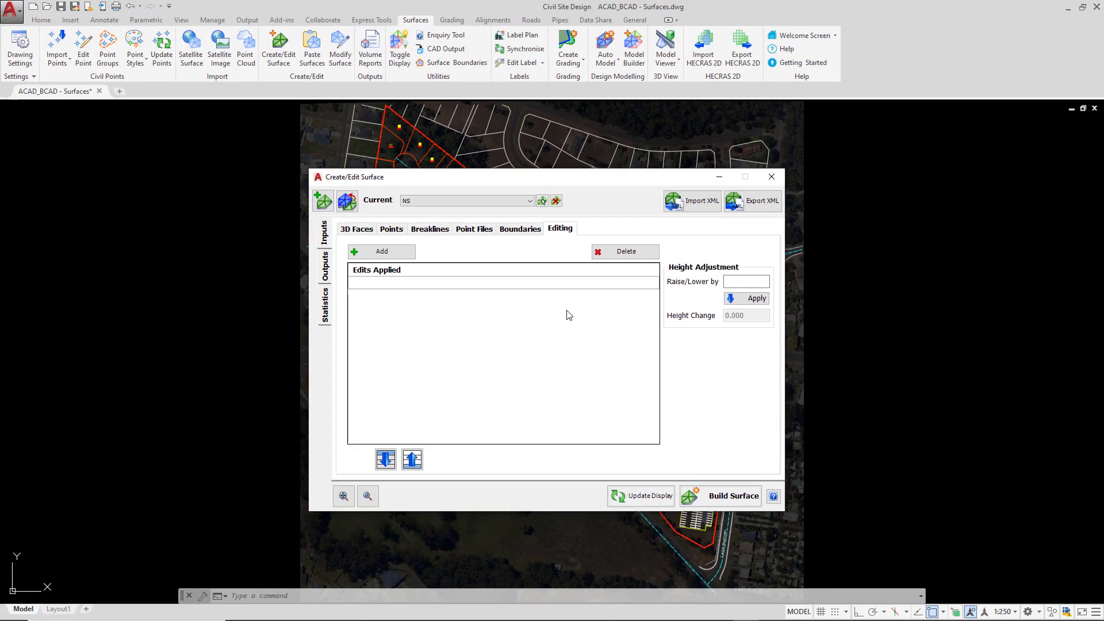
pyautogui.moveTo(499, 182)
pyautogui.mouseDown()
pyautogui.moveTo(473, 202)
pyautogui.moveTo(201, 218)
pyautogui.mouseUp()
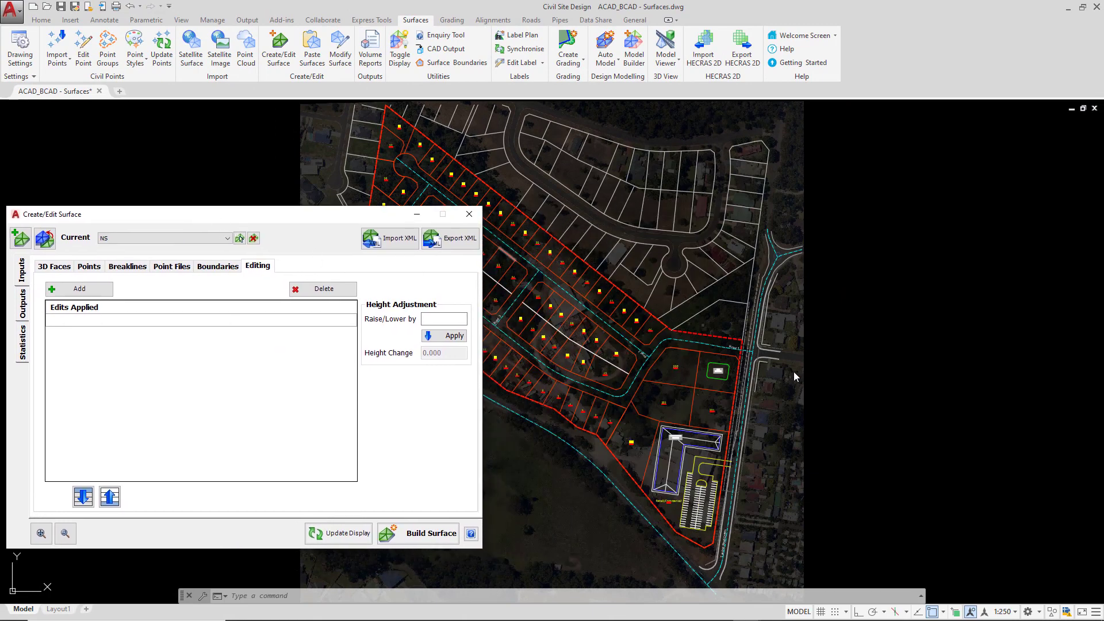
# Build surface NS over the site layout, then review its _CSD_Surfaces_3D_Faces input
pyautogui.moveTo(842, 369); pyautogui.dragTo(1025, 369, button='middle')
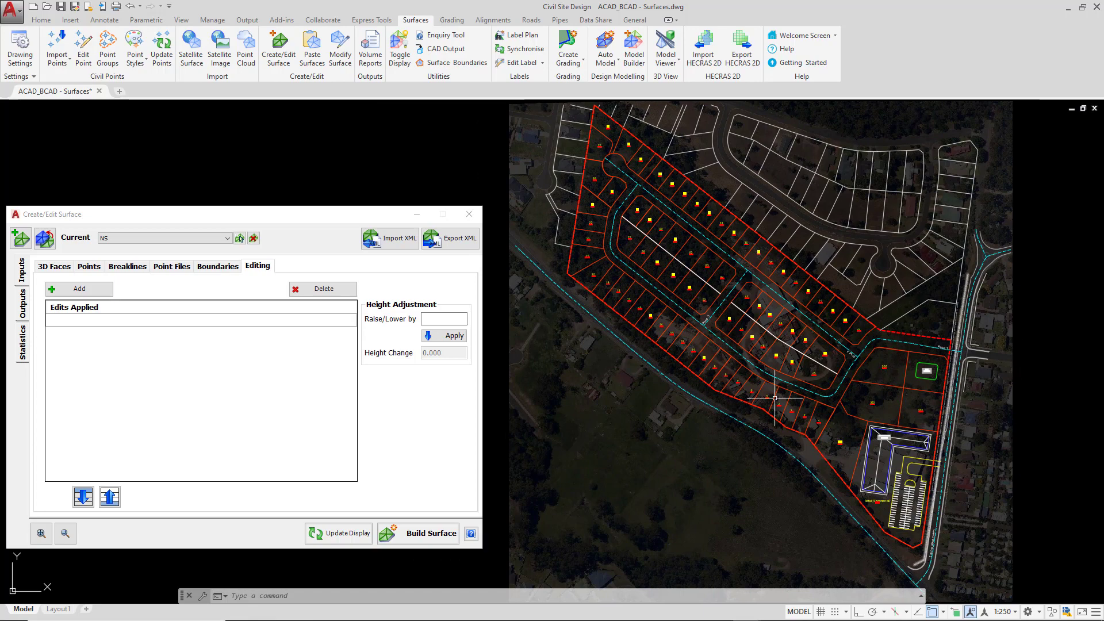
pyautogui.click(424, 534)
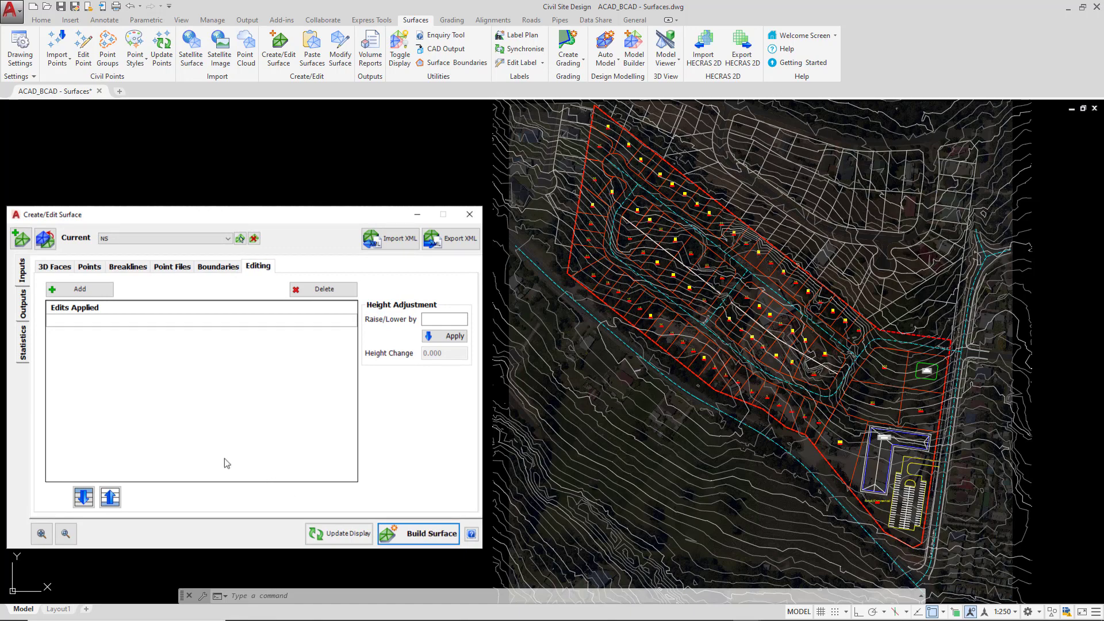
pyautogui.click(57, 267)
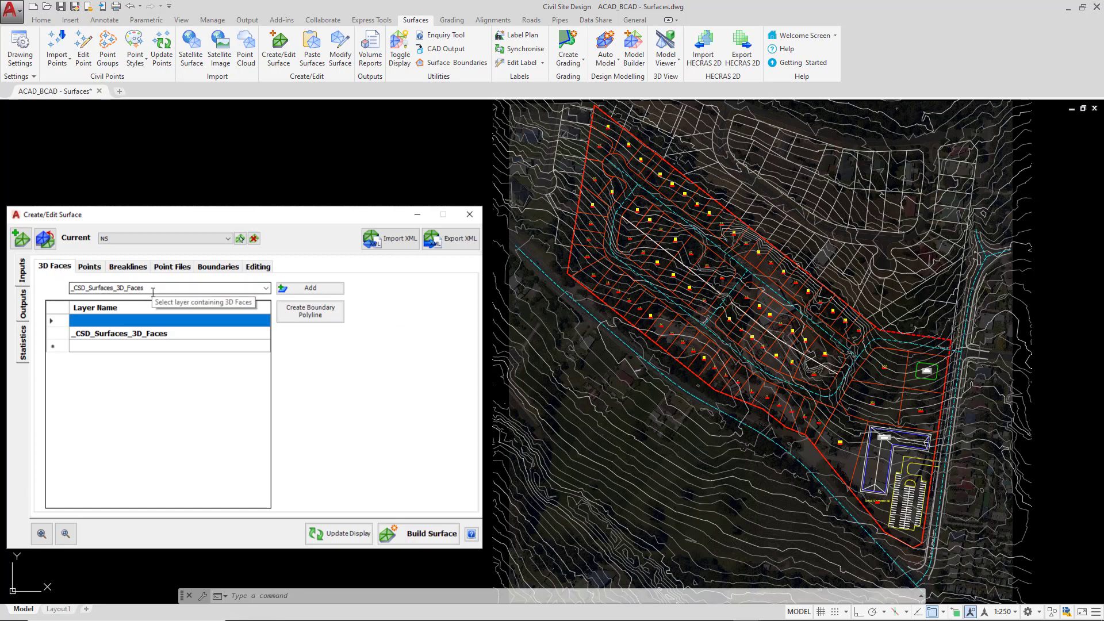
pyautogui.click(126, 336)
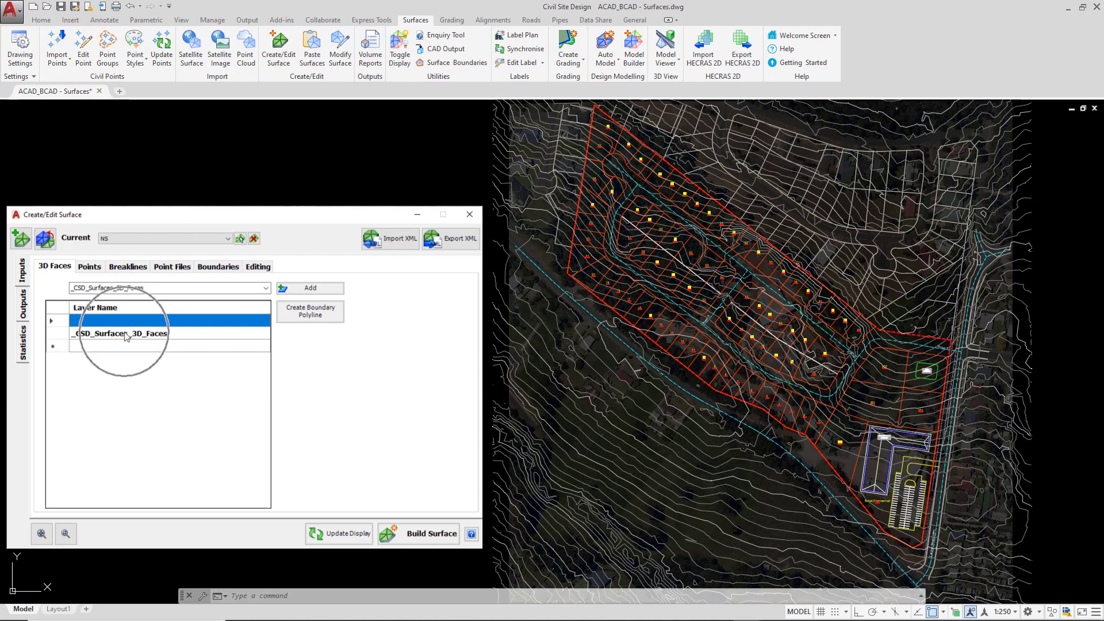